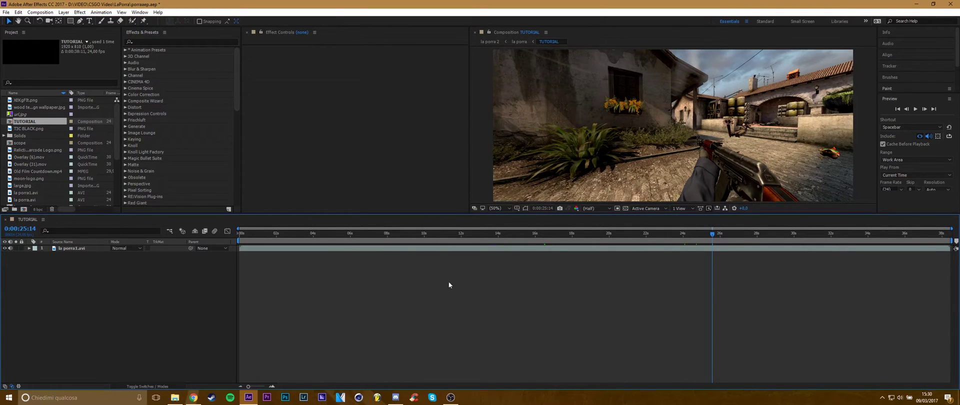
Step: Add a new adjustment layer above the gameplay clip in the TUTORIAL composition
click(198, 42)
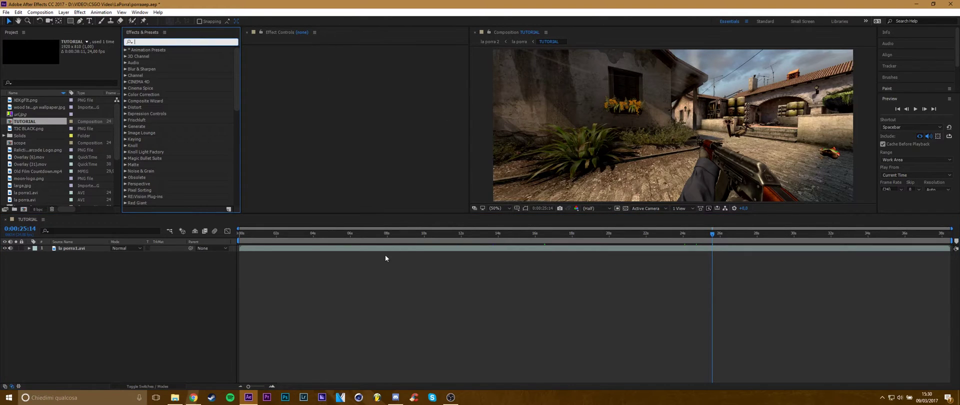
right_click(118, 284)
mouse_move(160, 292)
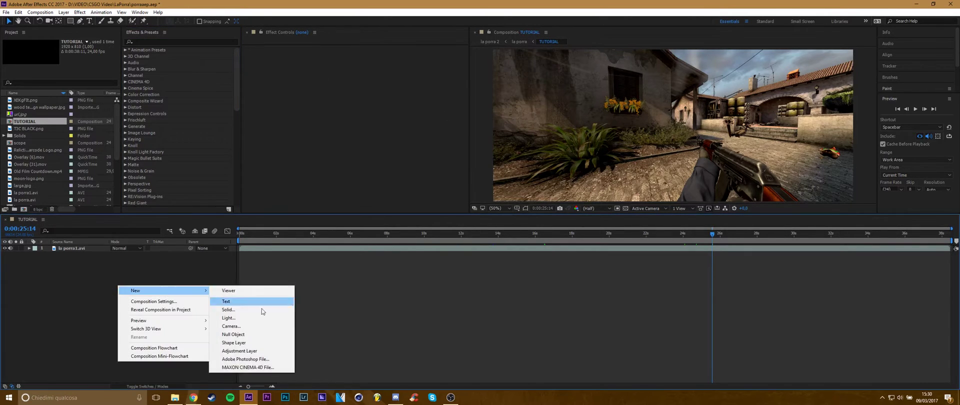
click(253, 351)
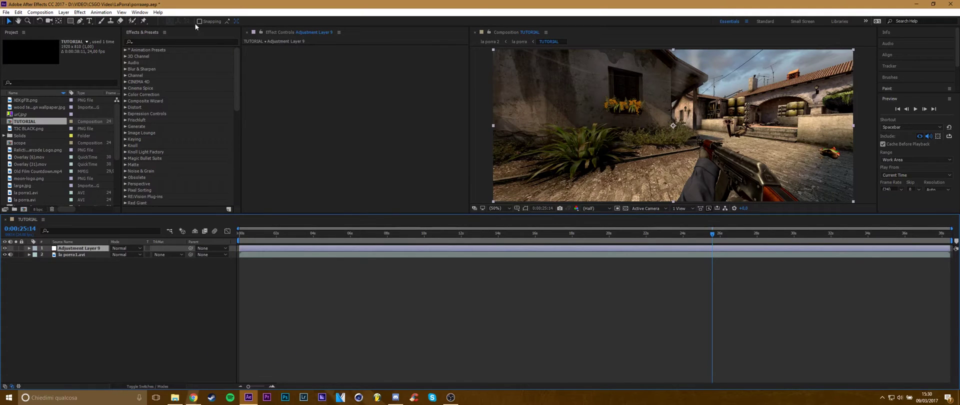
Step: Apply the Magic Bullet Looks effect to the adjustment layer and open its look editor
click(187, 42)
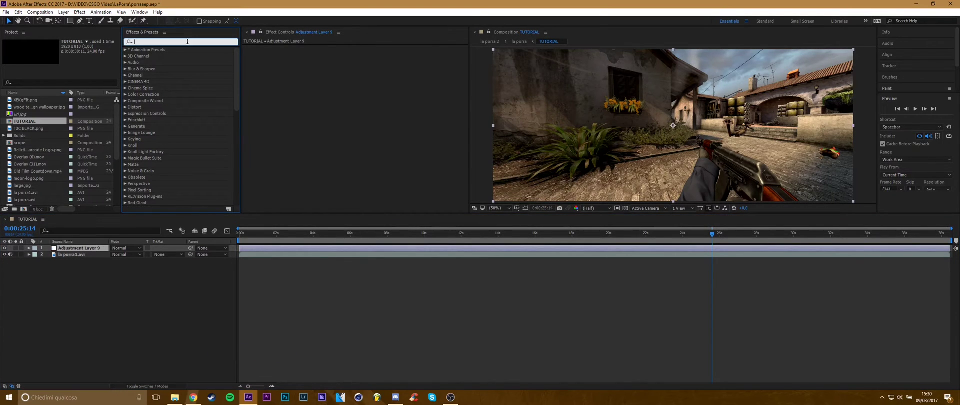
text(look)
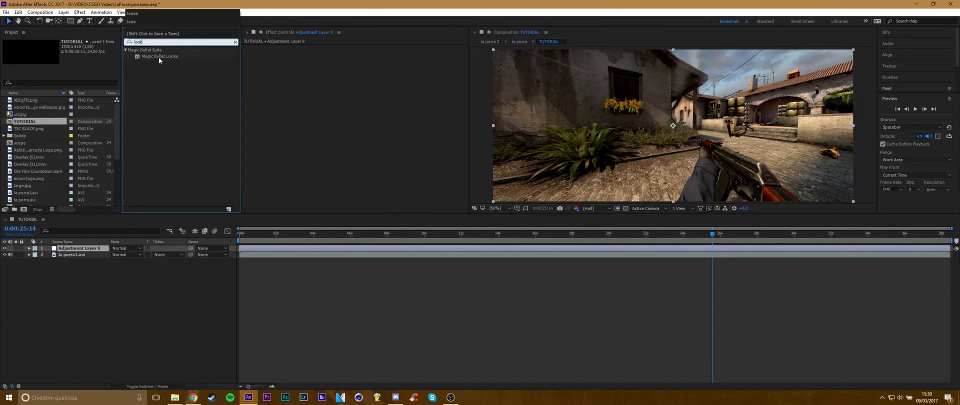
drag(161, 56, 79, 243)
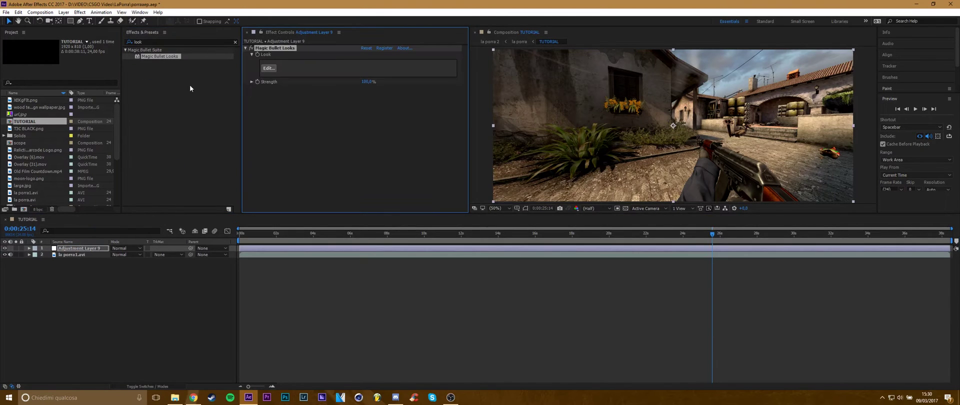
click(269, 71)
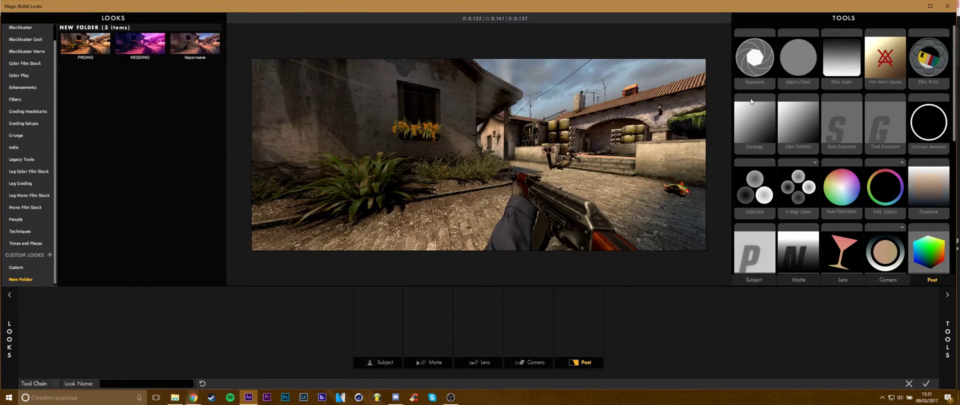
Step: Add a LUT tool to the Post stage and load the custom GC_Reign_R36-709 LUT into it
scroll(924, 260, down, 1)
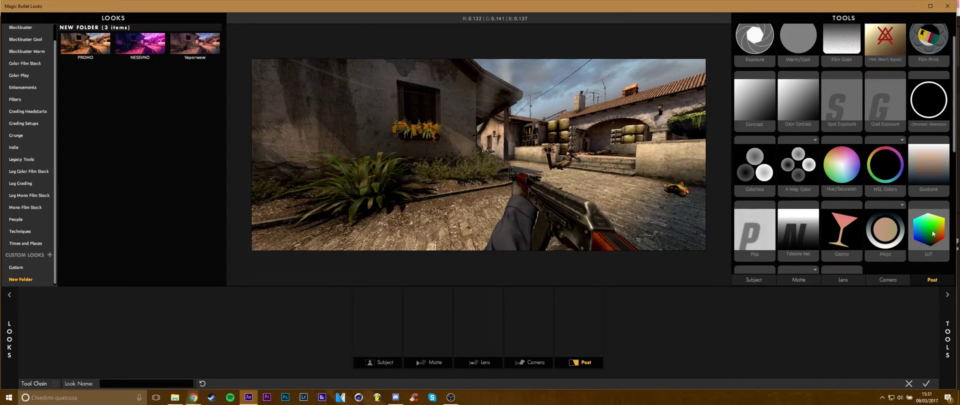
mouse_move(939, 230)
mouse_down()
mouse_move(716, 260)
mouse_move(602, 304)
mouse_move(606, 318)
mouse_up()
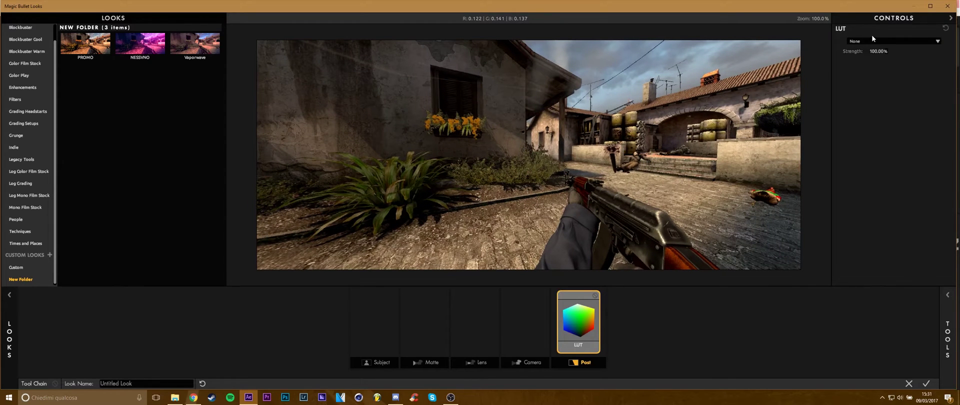
click(873, 41)
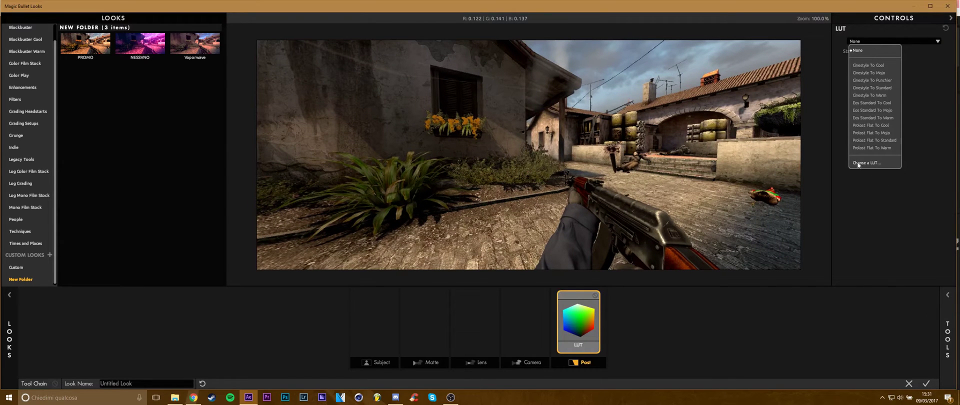
click(883, 163)
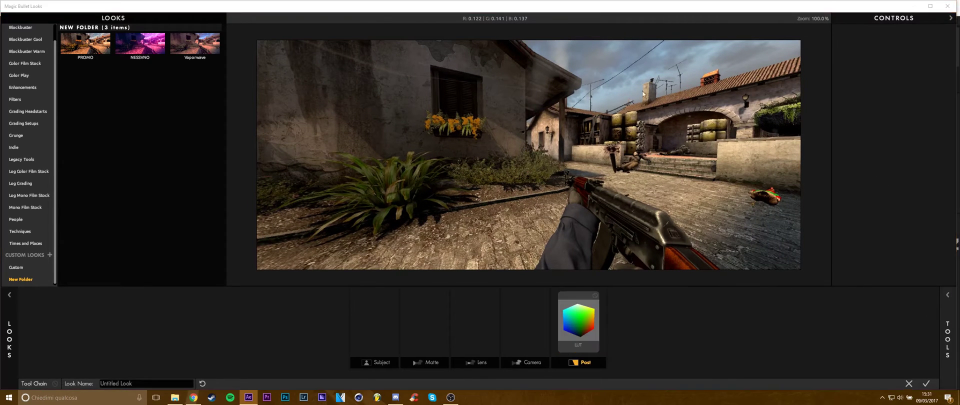
click(101, 72)
click(387, 202)
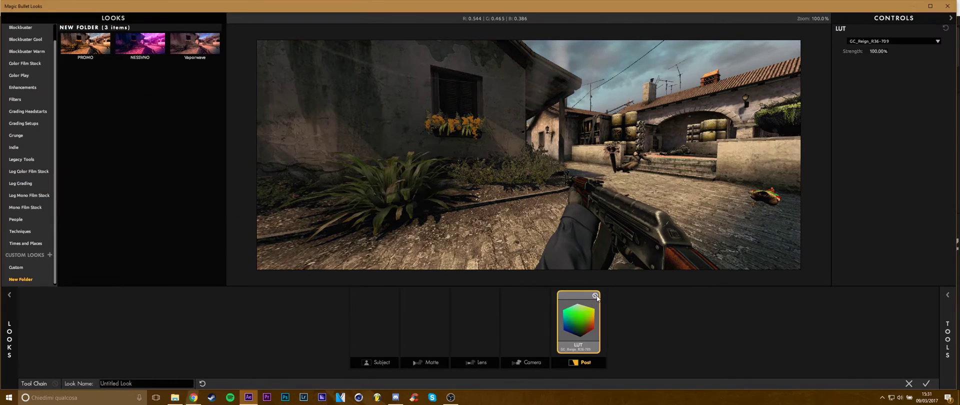
Step: Add Colorista after the LUT, tinting shadows blue, midtones yellow and highlights orange, with saturation at 90
click(947, 320)
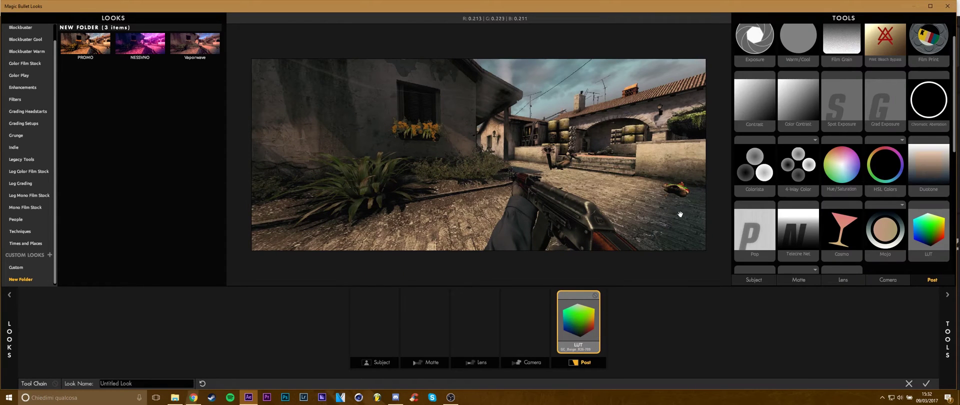
drag(760, 155, 602, 320)
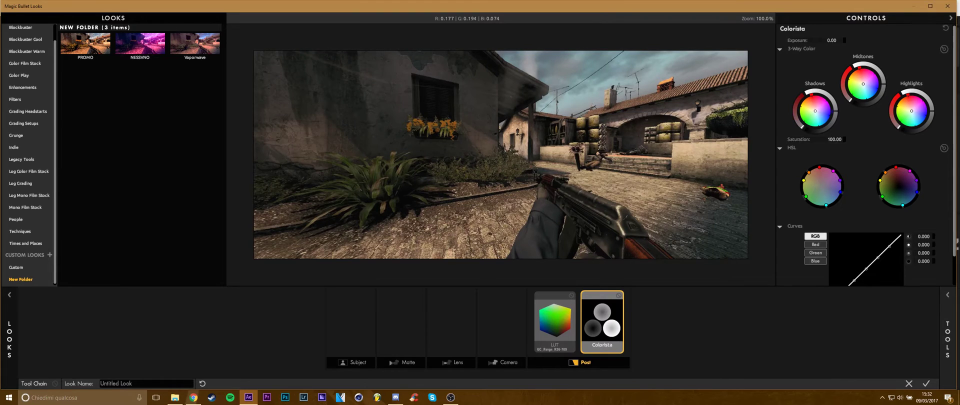
drag(815, 111, 821, 113)
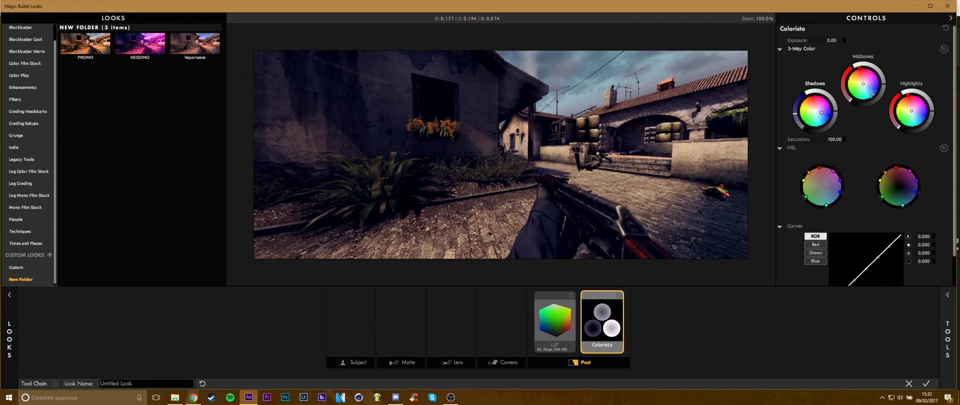
drag(863, 84, 862, 83)
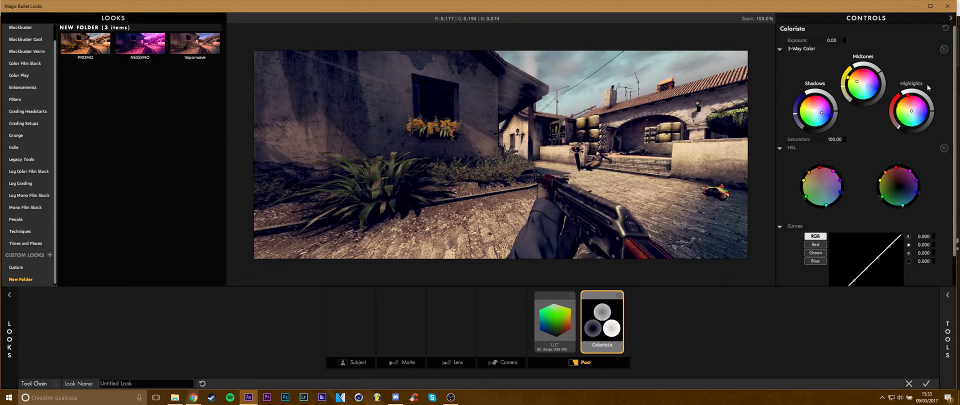
drag(911, 111, 910, 109)
drag(834, 139, 820, 139)
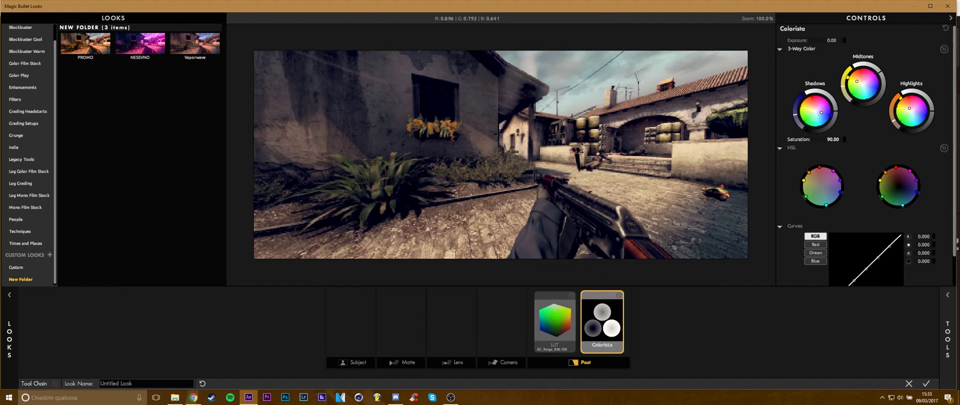
Step: Set Colorista's HSL saturation to +26.1% red, +19.8% orange and -100% for the remaining colors, and bend the RGB curve for stronger contrast
scroll(791, 259, down, 1)
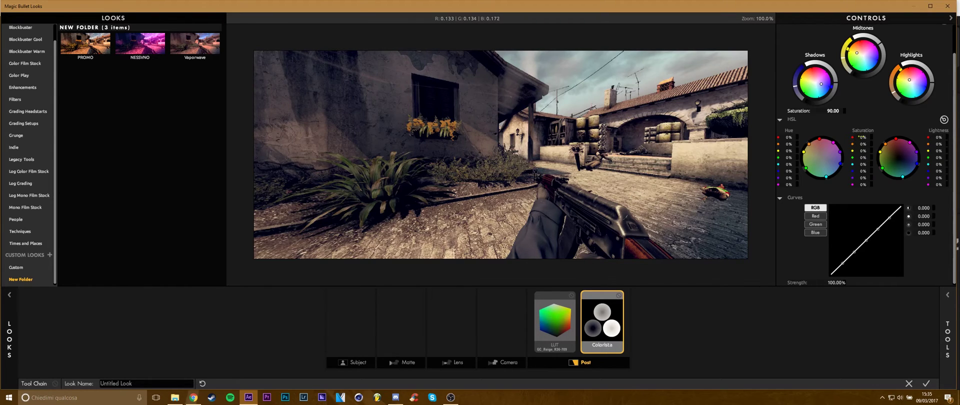
drag(862, 150, 840, 165)
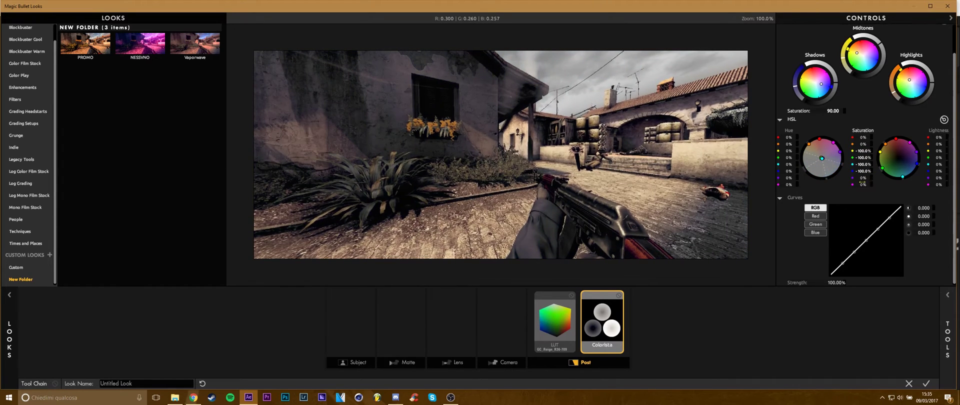
drag(862, 178, 842, 185)
mouse_move(865, 144)
mouse_down()
mouse_move(913, 144)
mouse_move(869, 137)
mouse_up()
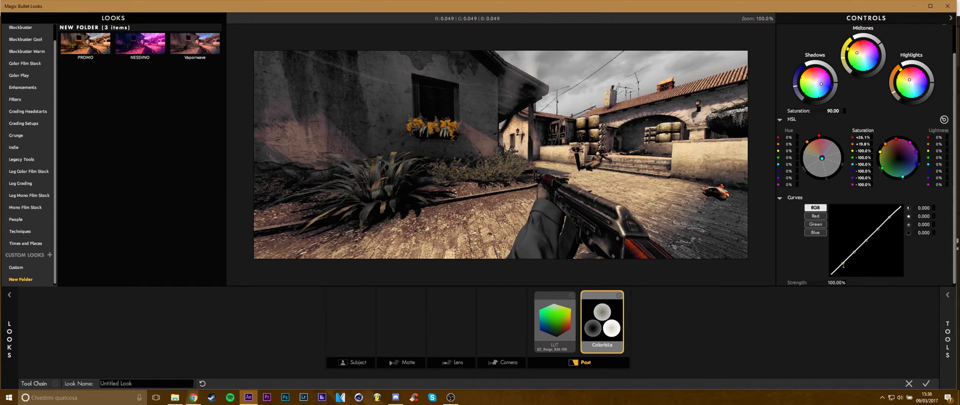
drag(842, 263, 843, 273)
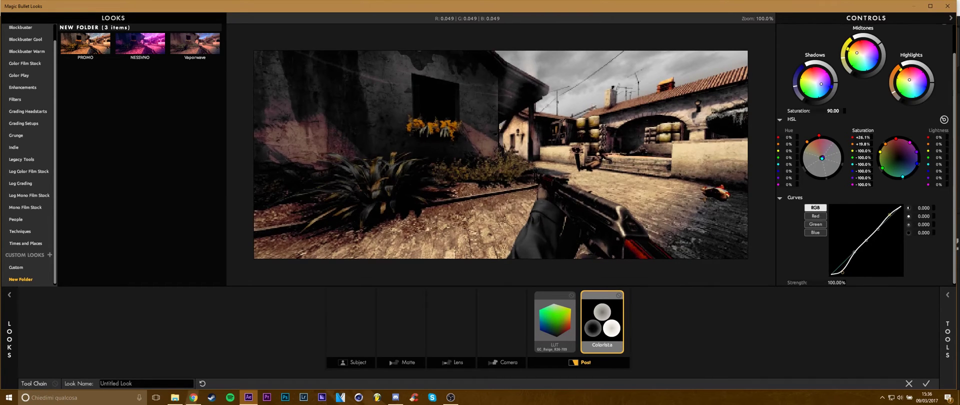
drag(890, 217, 889, 207)
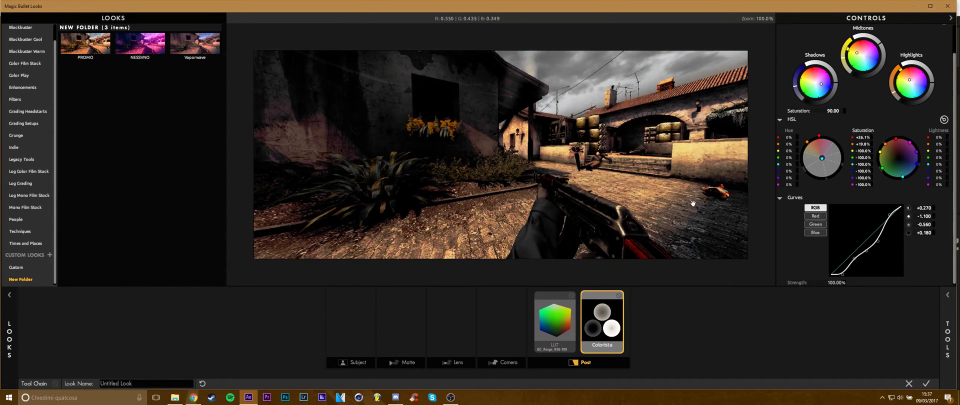
Step: Add an Exposure tool after Colorista in the Post stage and raise its exposure to brighten the image
click(948, 335)
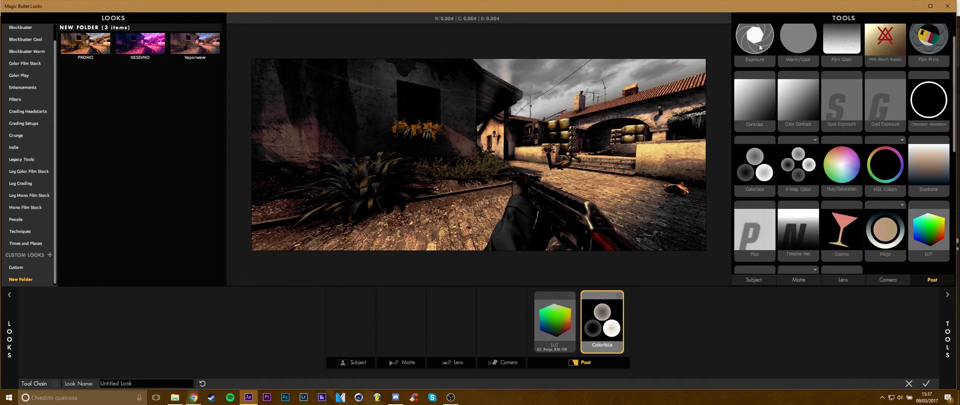
drag(759, 48, 625, 320)
click(945, 295)
drag(867, 41, 875, 41)
Step: Add Film Grain after Exposure in the Post stage, adjust its amount and turn its color mode off
click(947, 325)
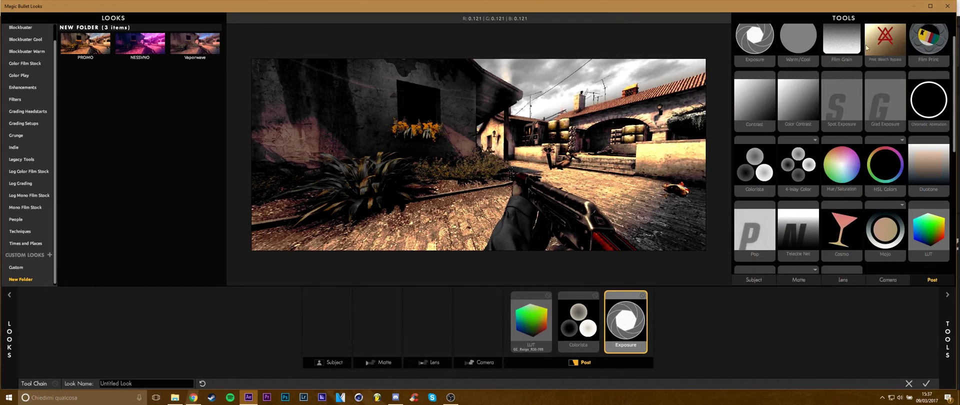
drag(844, 65, 656, 316)
click(945, 314)
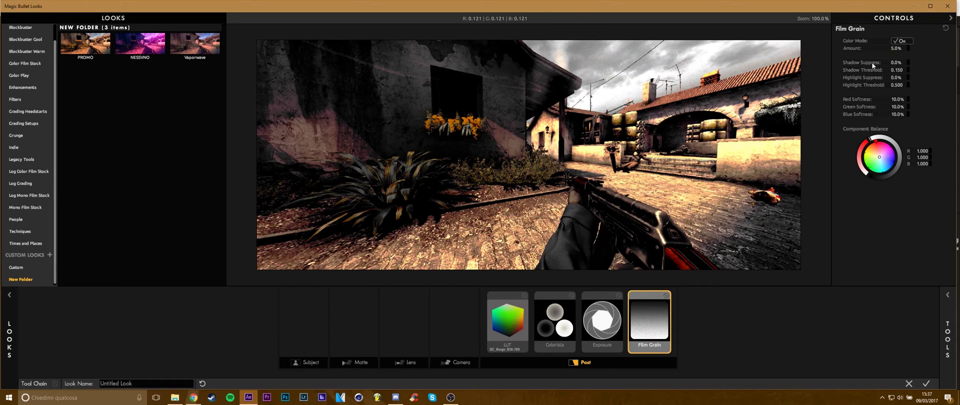
click(898, 48)
key(Return)
click(902, 41)
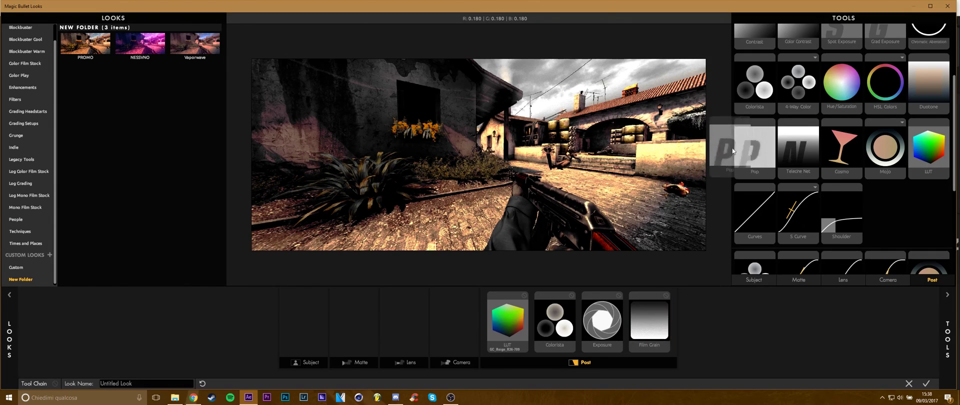
Step: Add a Pop tool at the end of the Post stage and set Pop to +30.3%
drag(751, 148, 672, 320)
click(945, 311)
drag(864, 40, 883, 40)
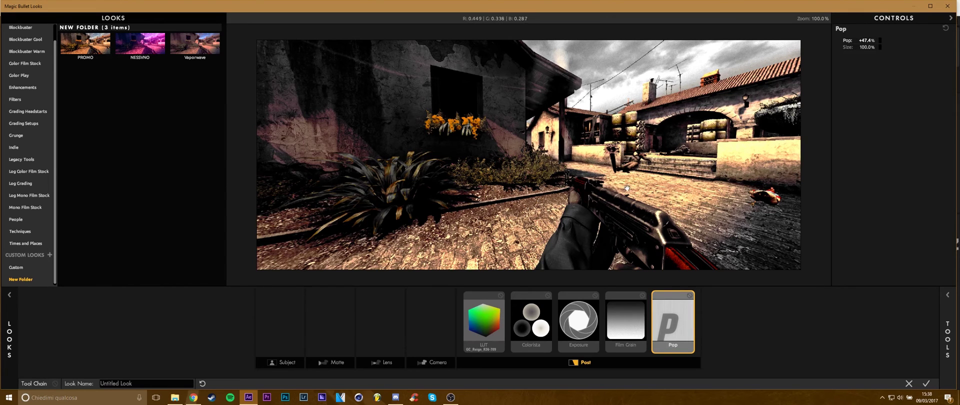
mouse_move(866, 40)
mouse_down()
mouse_move(822, 34)
mouse_move(862, 40)
mouse_up()
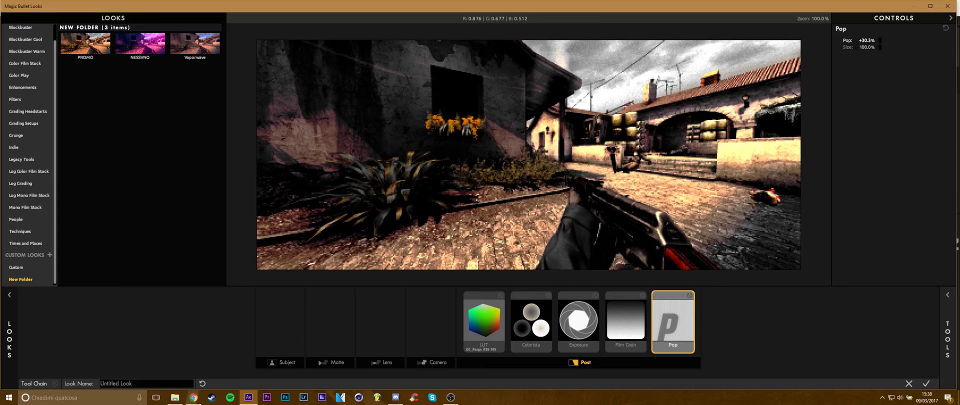
Step: Try Black & White in the Camera stage and Edge Softness in the Lens stage, removing each from the tool chain
click(806, 343)
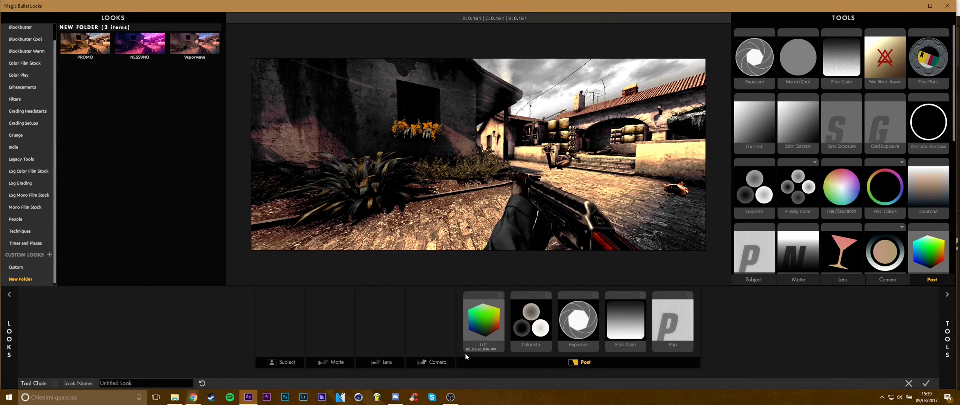
click(431, 363)
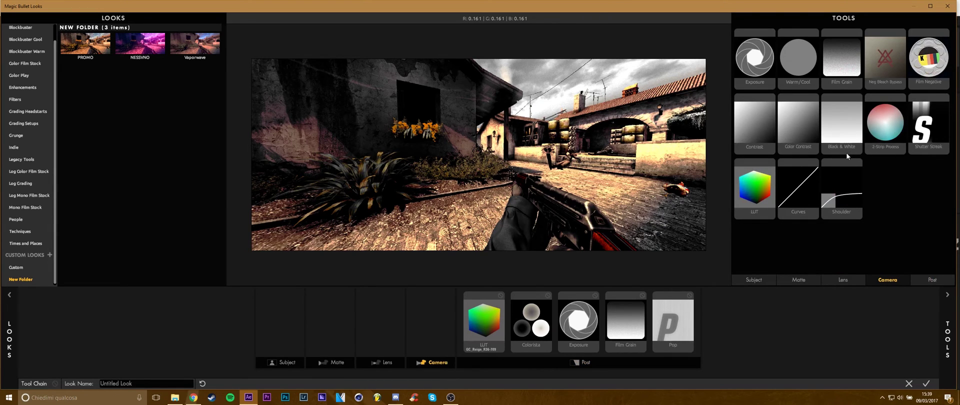
mouse_move(847, 150)
mouse_down()
mouse_move(543, 285)
mouse_move(425, 320)
mouse_up()
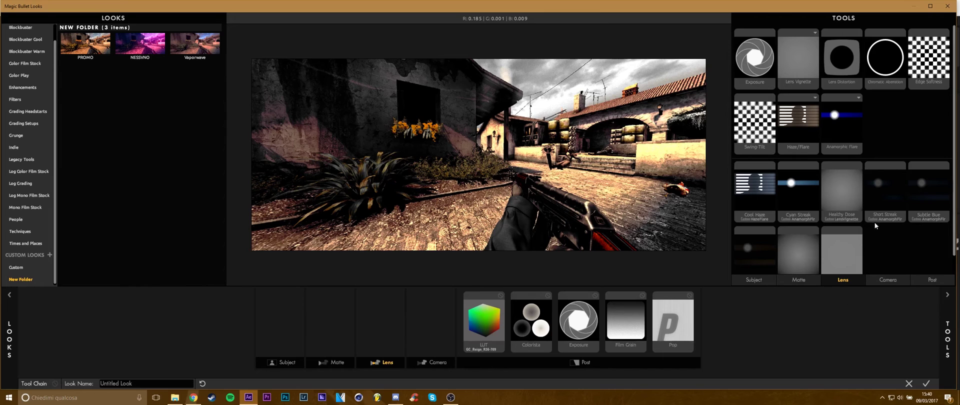
drag(933, 85, 373, 345)
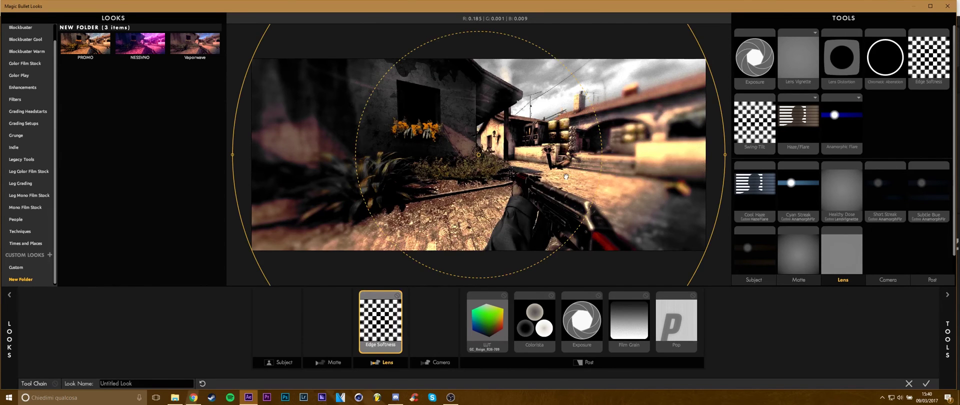
key(Delete)
Step: Try Chromatic Aberration in the Lens stage with an increased Red/Cyan offset
drag(885, 57, 380, 323)
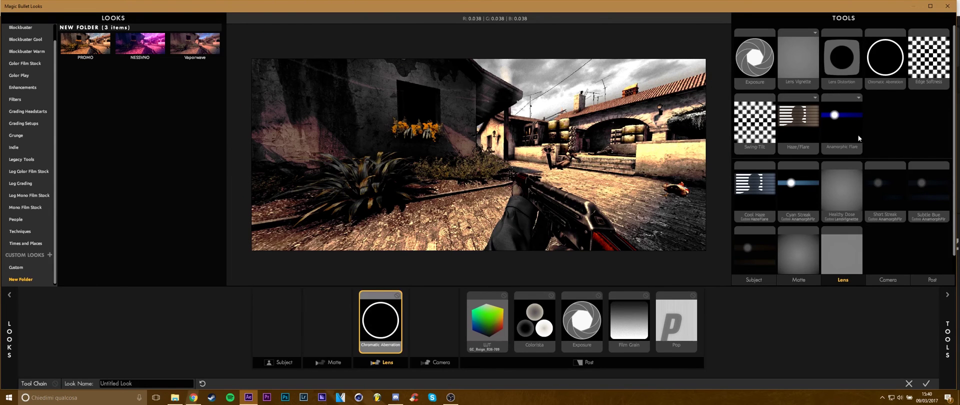
click(944, 310)
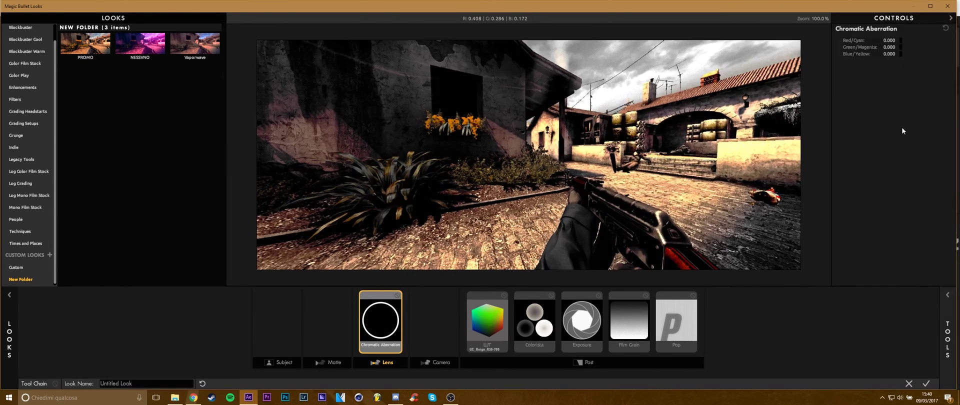
drag(889, 39, 923, 39)
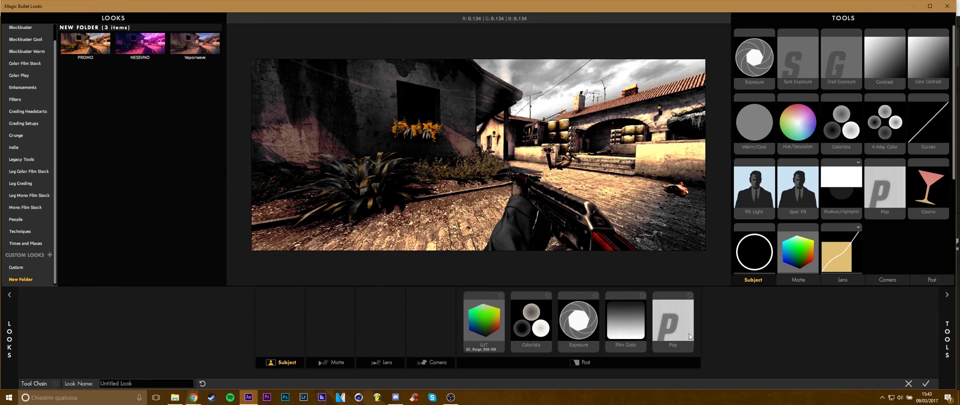
Step: Apply the finished look and add a Curves effect after Magic Bullet Looks on the adjustment layer
click(926, 383)
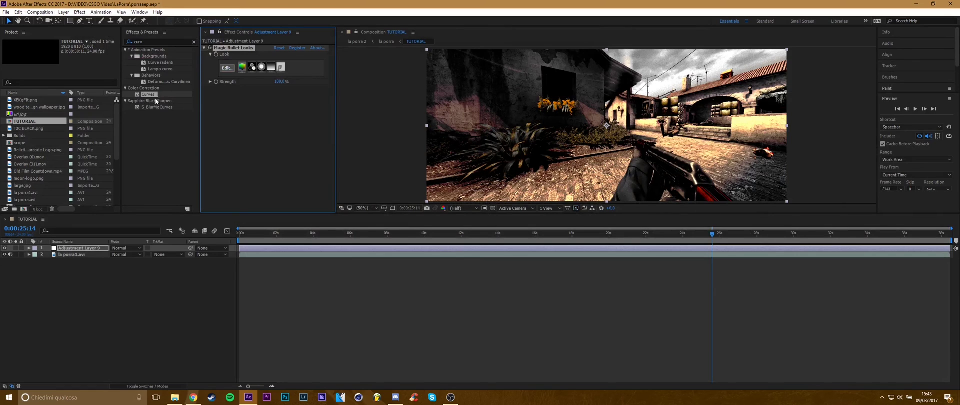
drag(152, 101, 236, 103)
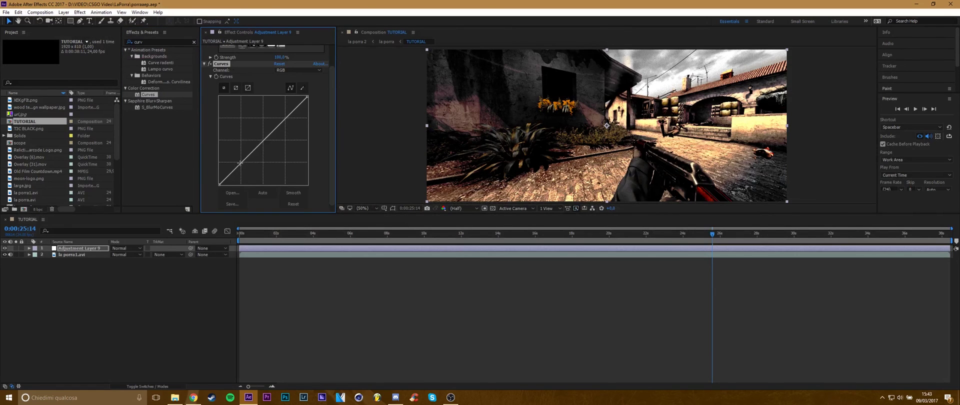
Step: Anchor a lower-quarter point on the RGB curve and raise its black point to fade the shadows
click(240, 162)
drag(219, 185, 219, 174)
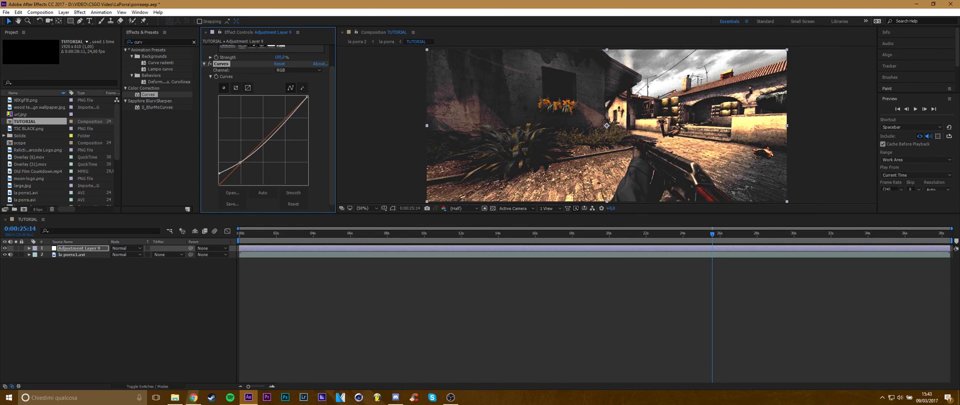
click(474, 291)
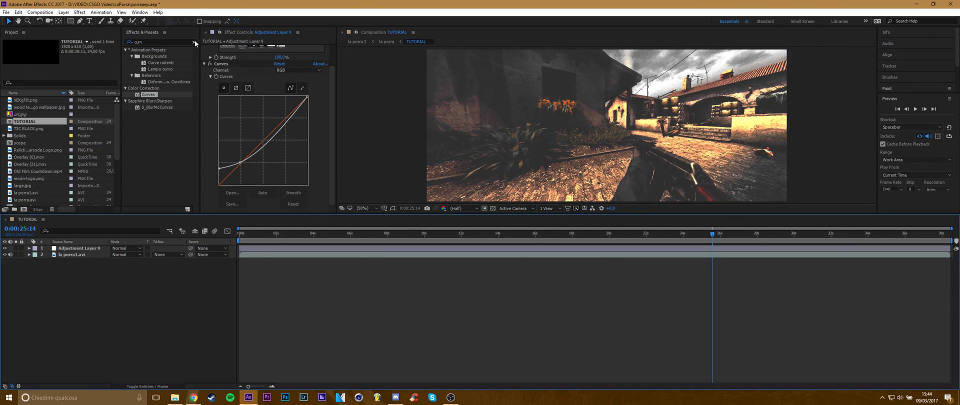
Step: Find the S_Glow effect, add it after Curves on the adjustment layer and adjust its brightness
click(194, 42)
click(169, 42)
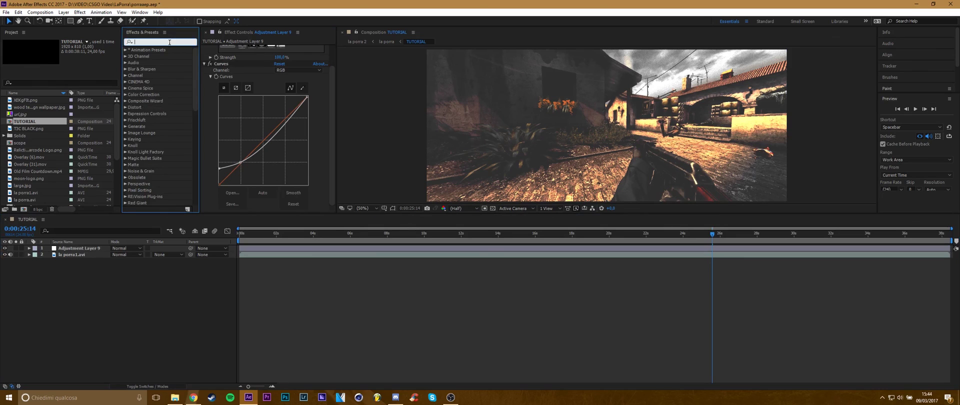
text(s_glo)
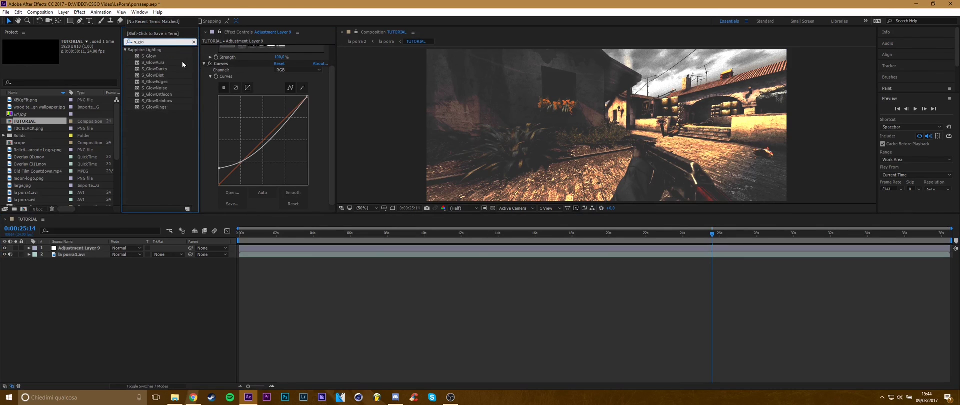
drag(148, 56, 272, 150)
drag(281, 67, 303, 92)
click(547, 303)
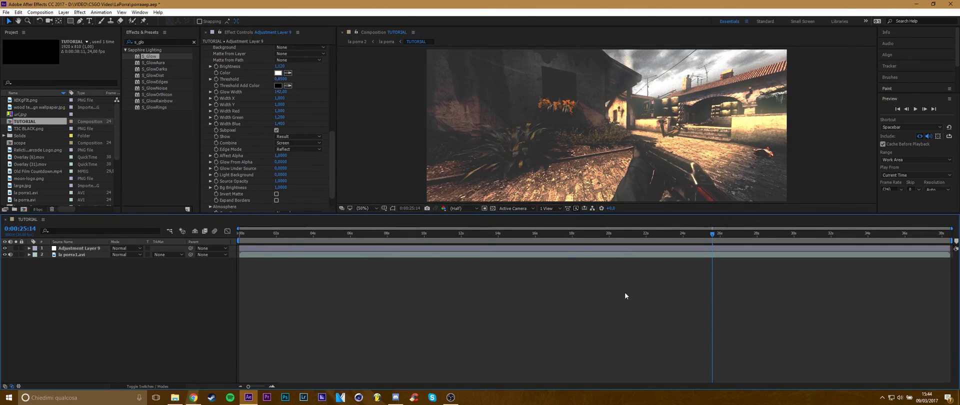